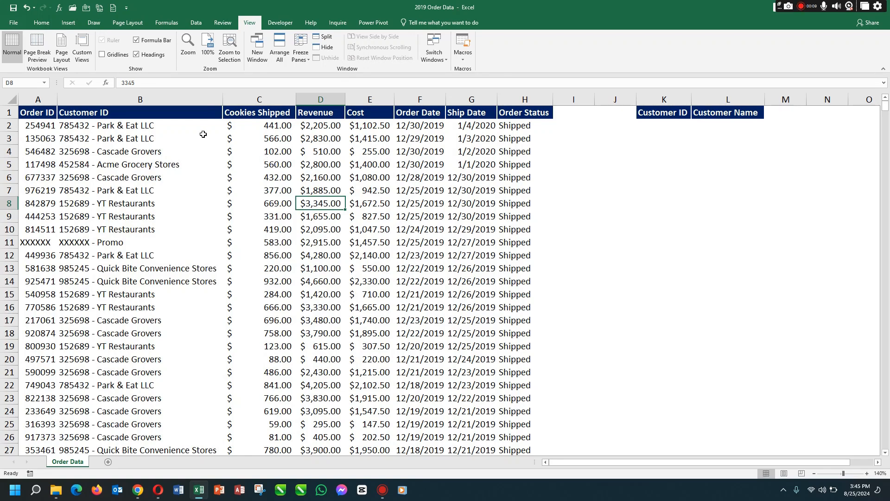
Step: Autofit the widths of all columns in the sheet and turn on its gridlines
left_click(10, 101)
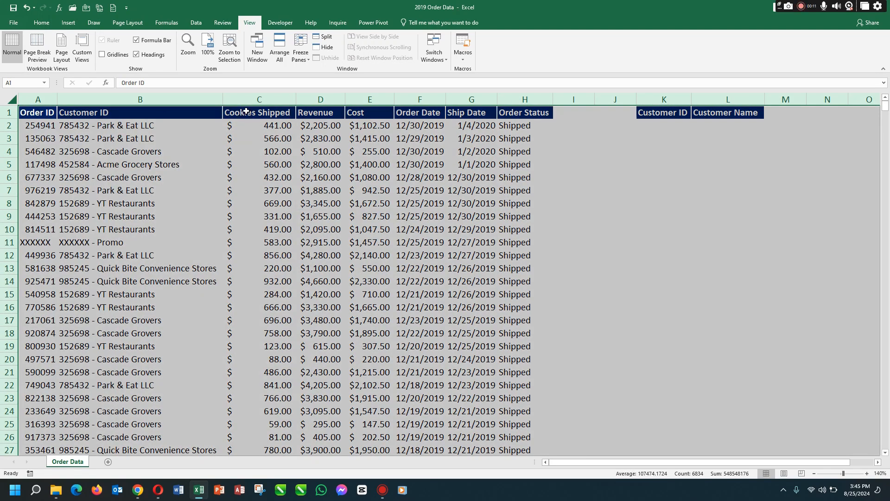
left_click(259, 148)
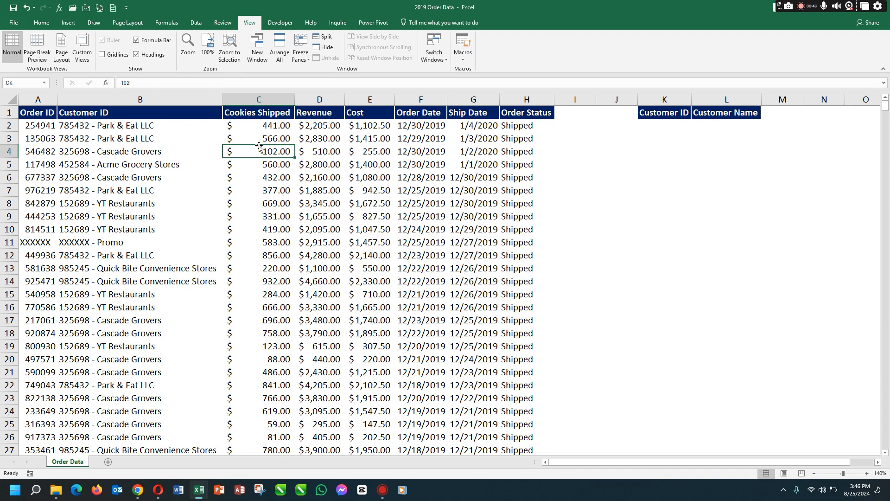
double_click(89, 128)
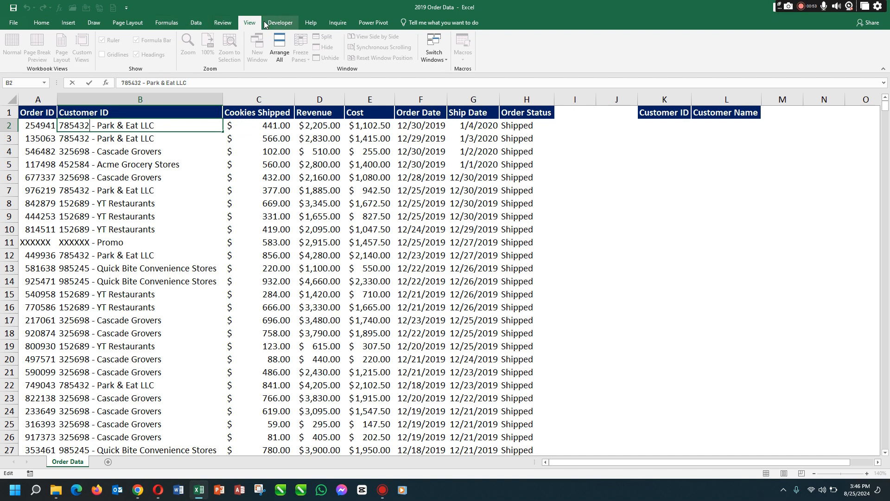
key("Return")
key("Return")
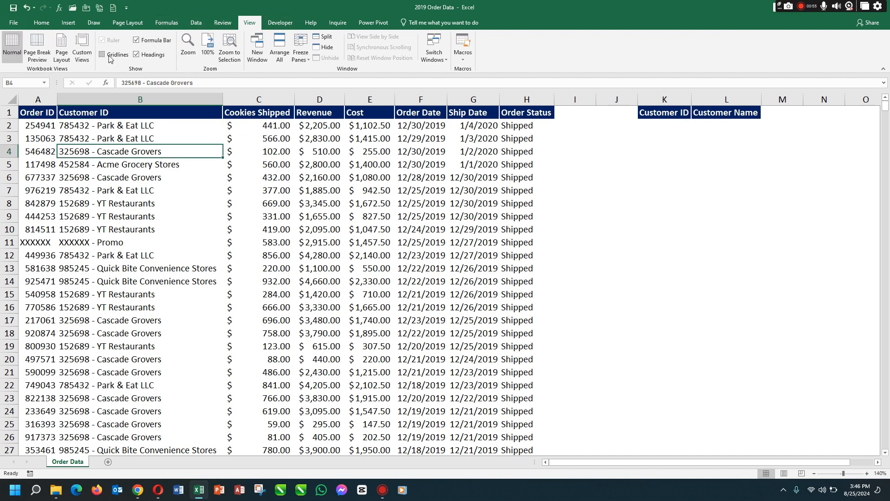
left_click(102, 54)
left_click(85, 177)
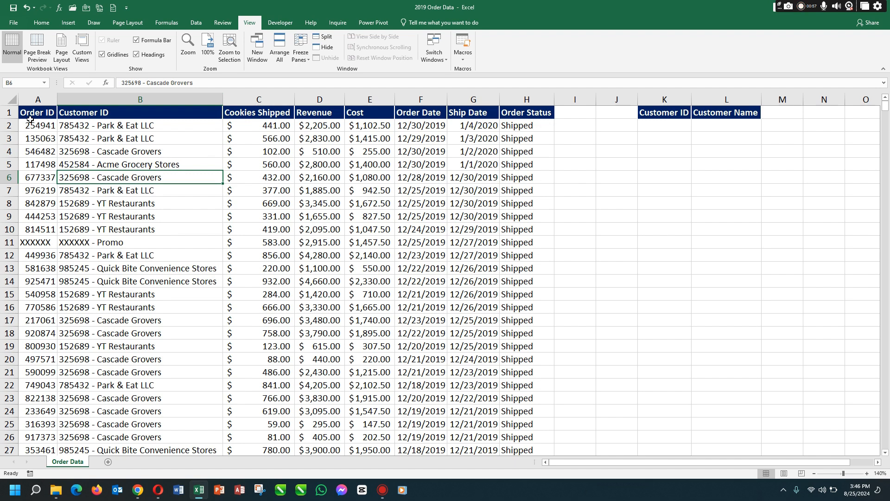
Step: Examine the Order ID column, the combined ID and name in the Customer ID column, and the empty Customer ID and Customer Name columns
left_click(38, 99)
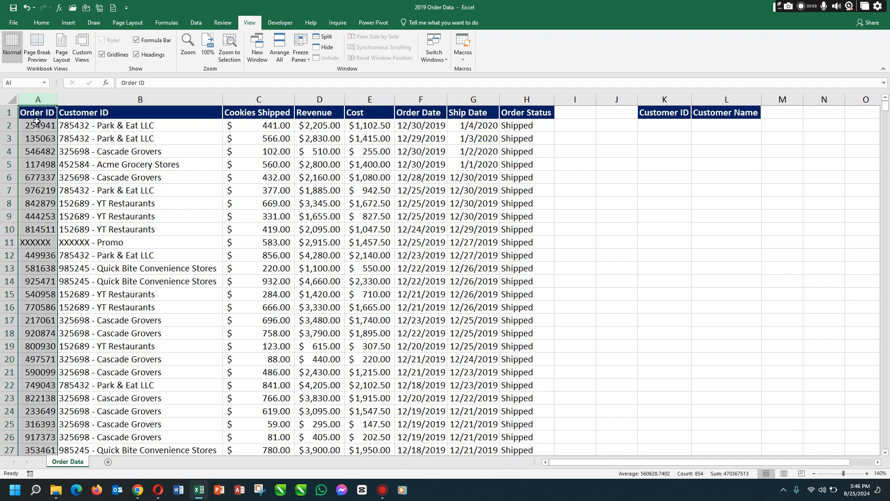
left_click(86, 114)
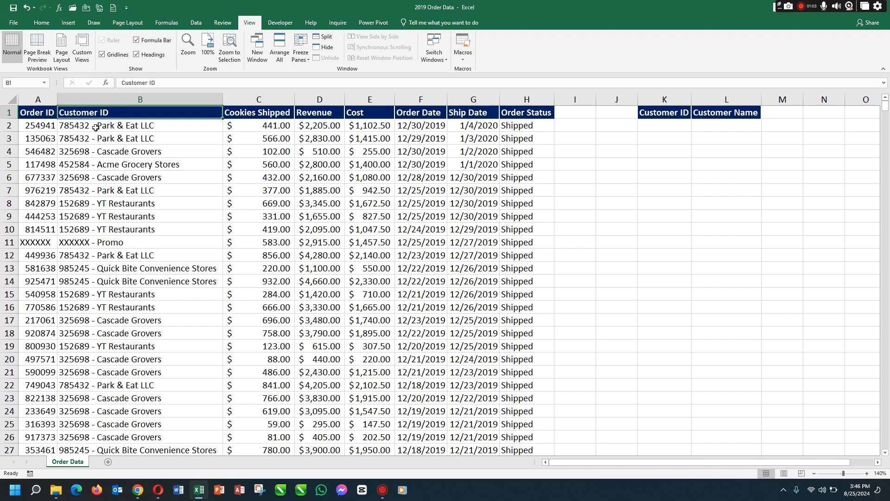
left_click(74, 125)
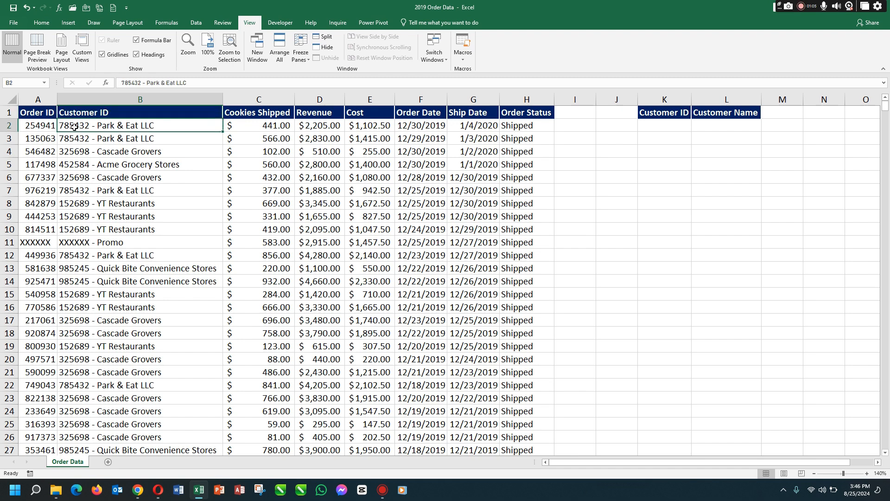
double_click(74, 125)
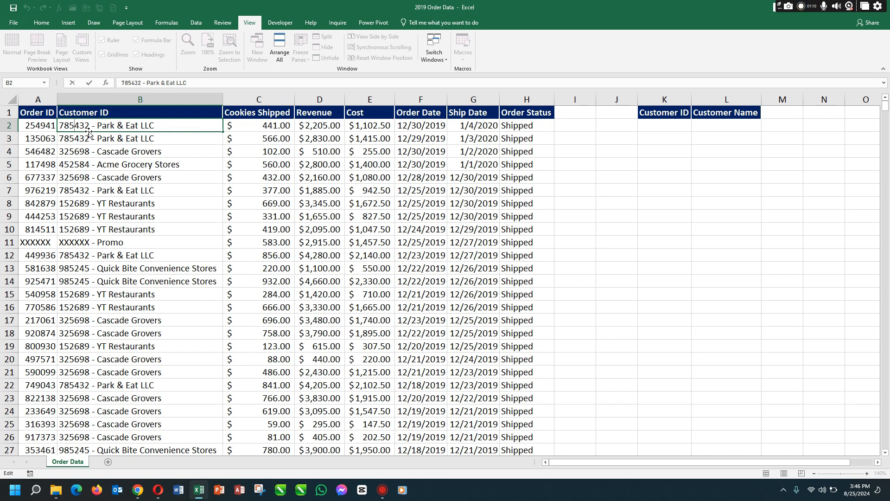
left_click(114, 126)
left_click_drag(98, 124, 165, 125)
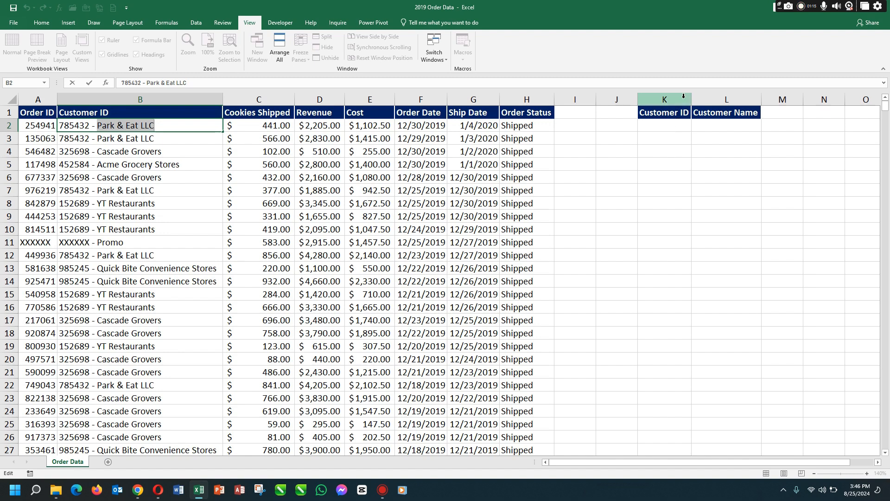
left_click_drag(671, 123, 679, 255)
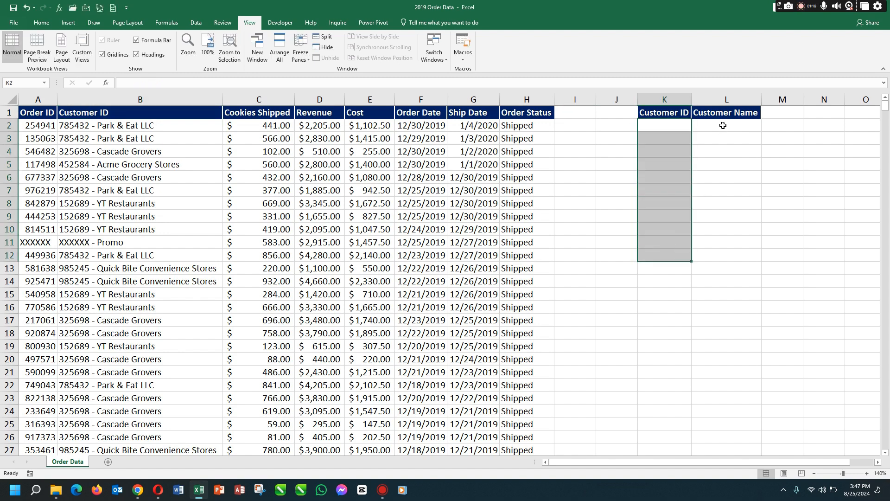
left_click_drag(722, 125, 725, 249)
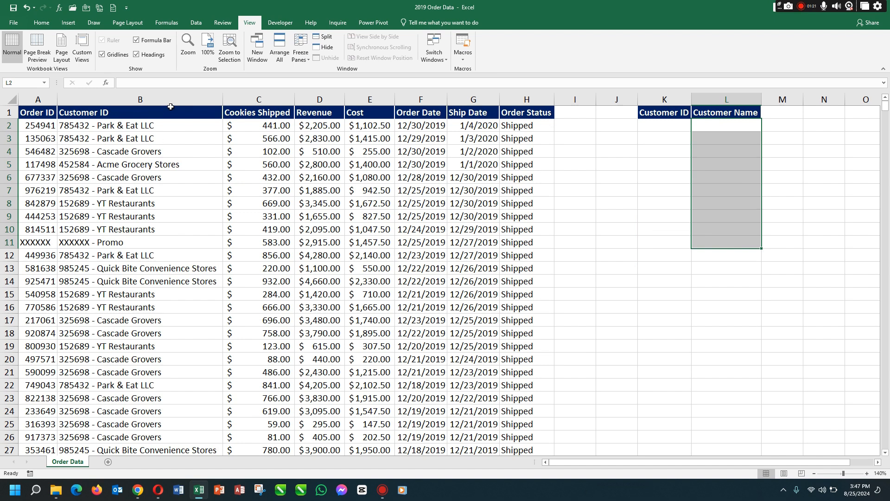
Step: Insert a blank column before the Cookies Shipped column
left_click(237, 99)
right_click(240, 155)
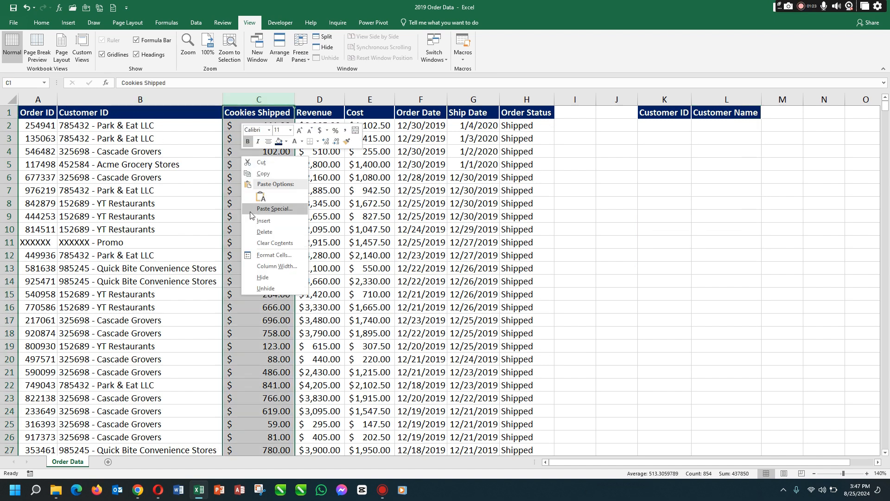
left_click(261, 220)
left_click(256, 203)
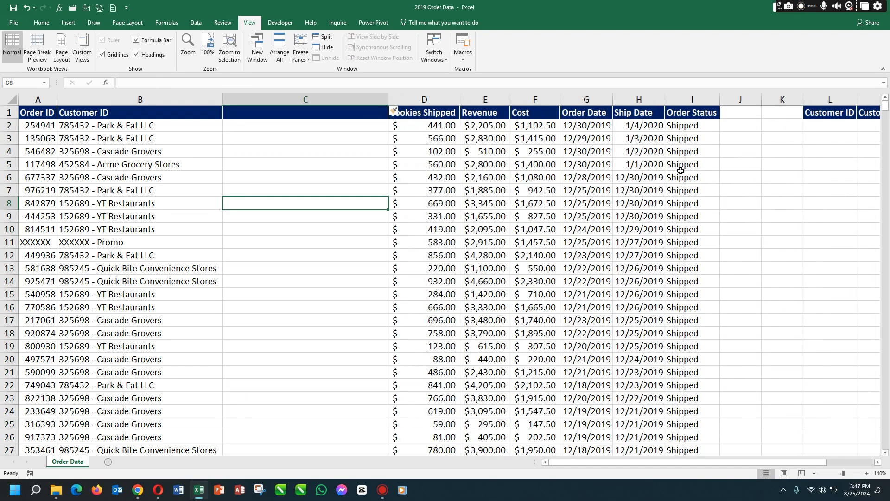
left_click(783, 168)
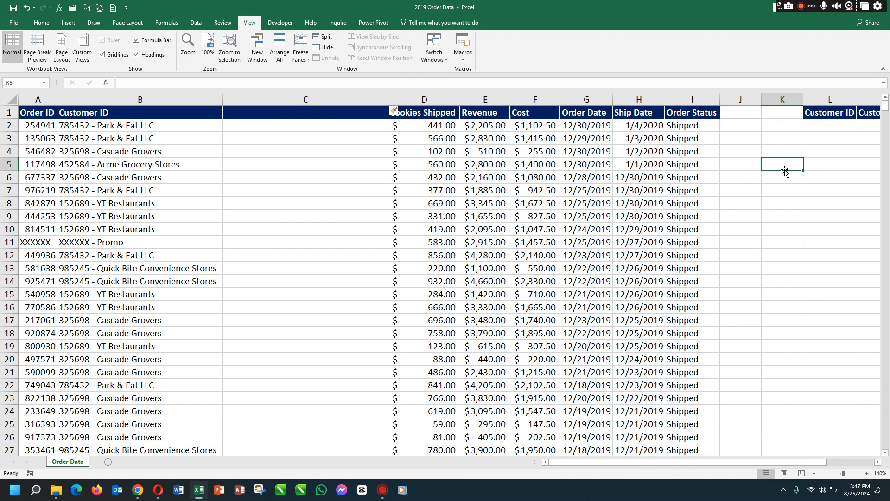
Step: Enter the customer name Park & Eat LCC in cell C2 of the blank column
left_click(253, 125)
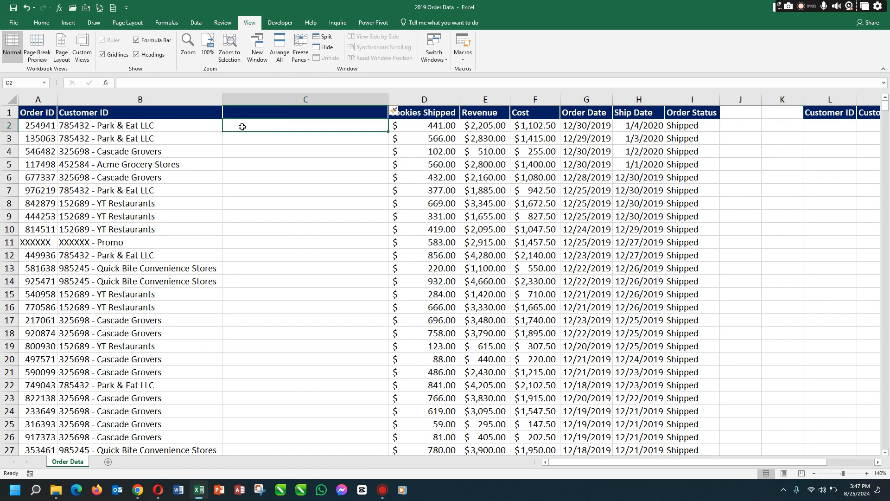
left_click(195, 24)
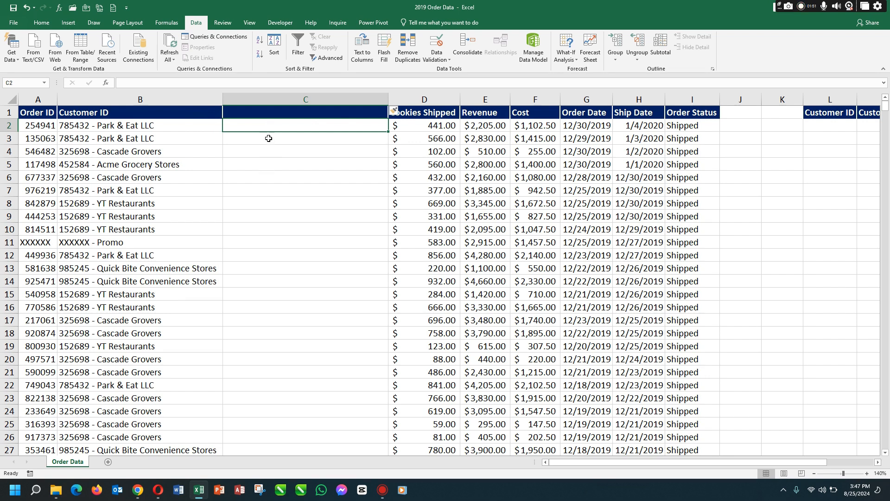
left_click_drag(271, 127, 273, 307)
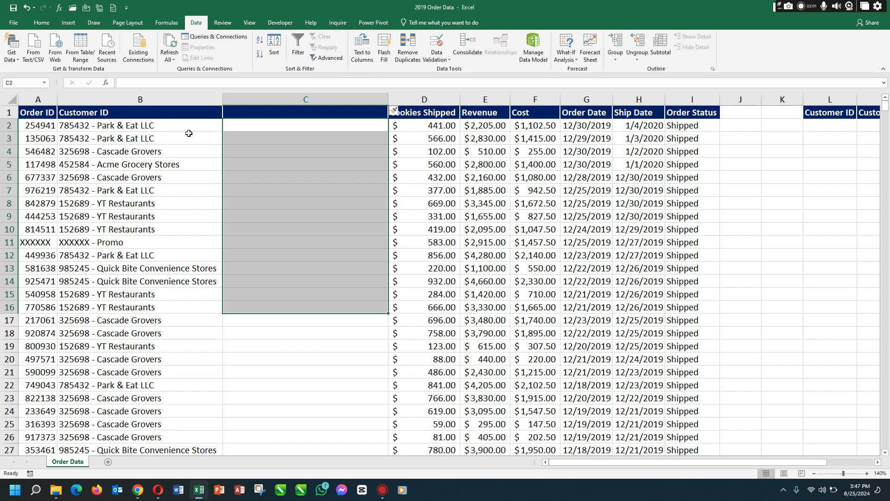
left_click(249, 128)
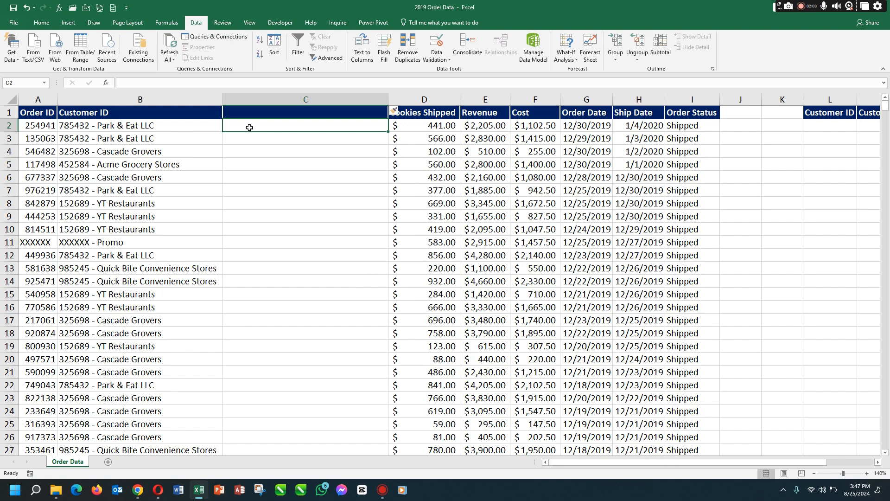
type("Park ")
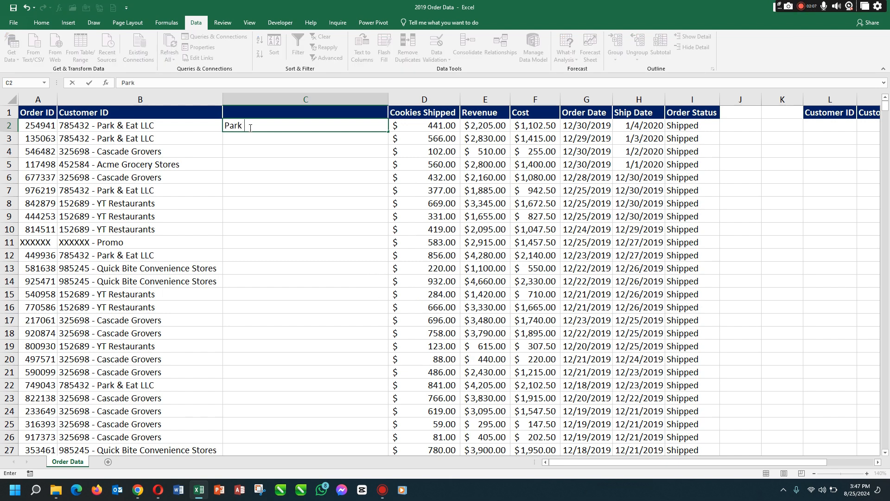
type("& Ear")
key("BackSpace")
type("t LCC")
key("Return")
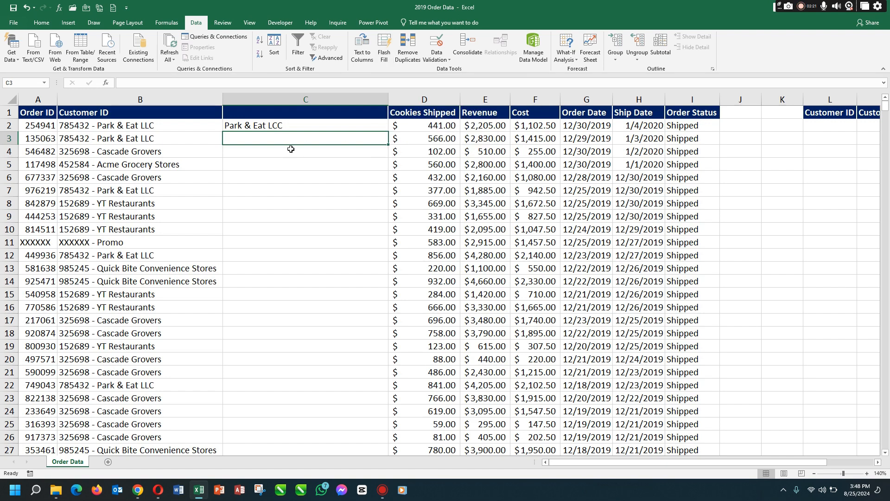
Step: Enter Park & Eat LCC in cell C3 as the second example name
left_click(258, 124)
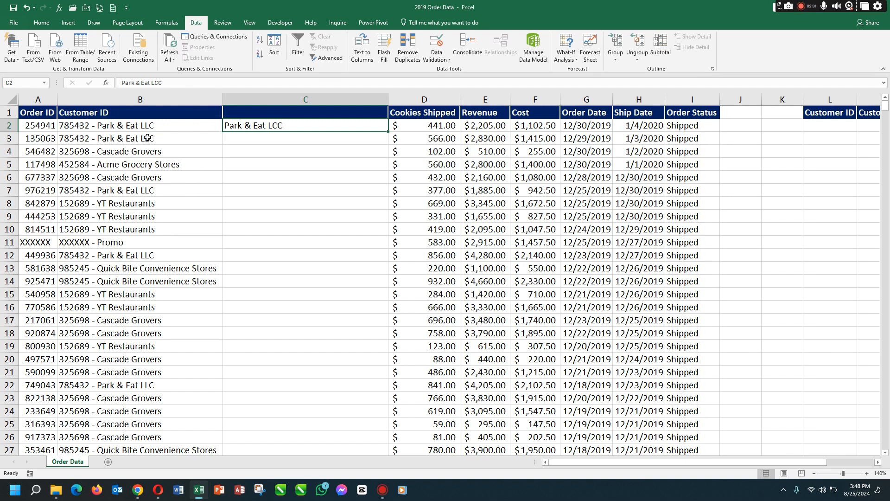
left_click_drag(255, 136, 253, 174)
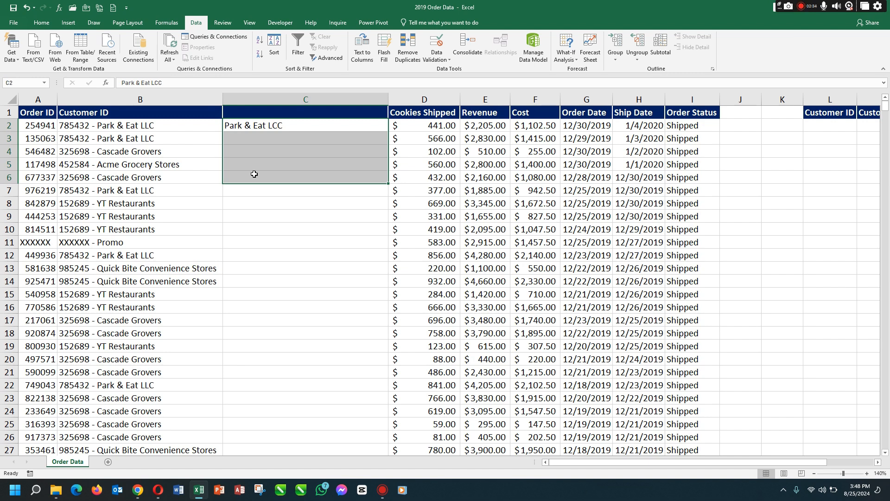
left_click(252, 139)
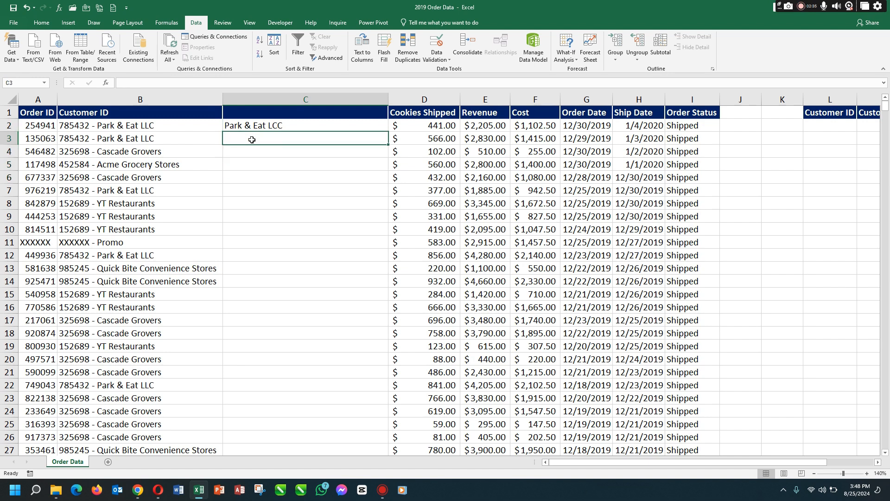
type("Park & Eat LCC")
key("Return")
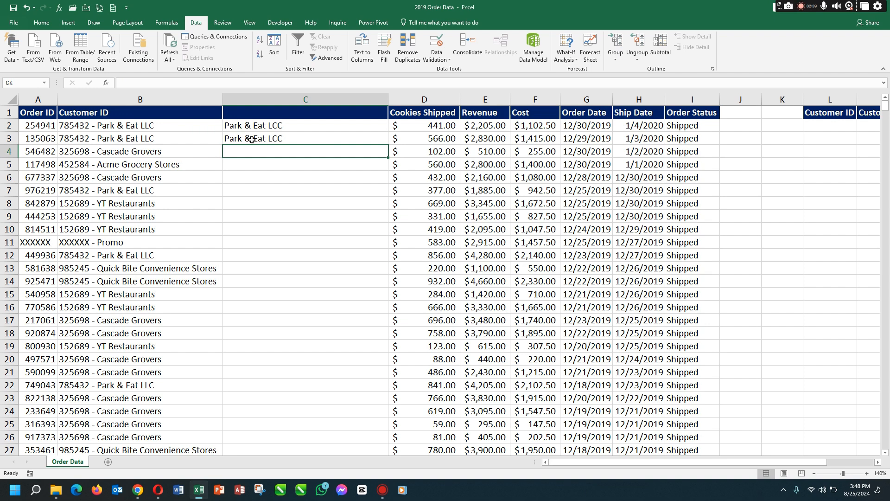
Step: Enter Cascade Grovers in cell C4 and Acme Grocery Stores in cell C5
type("Cas")
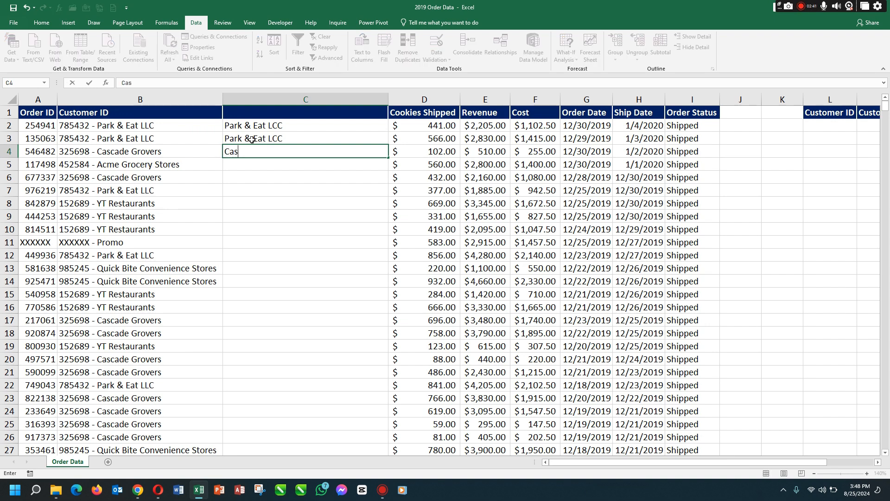
type("cade Grovers")
key("Return")
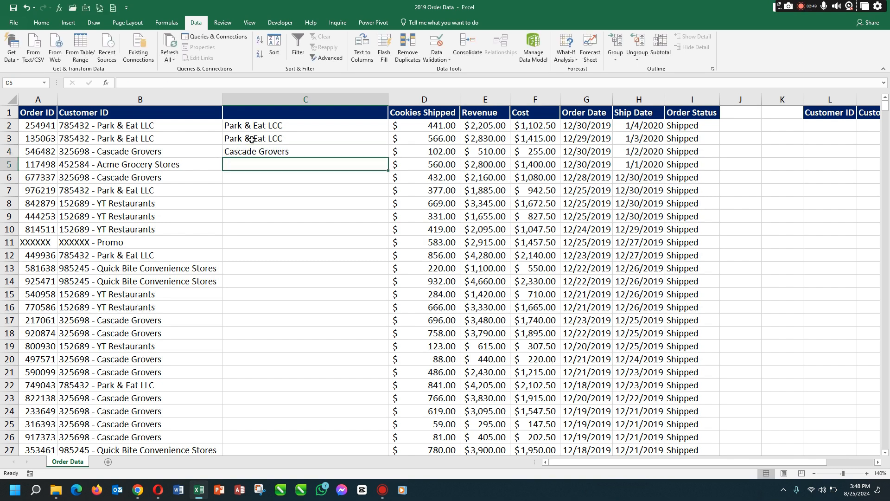
type("Acme")
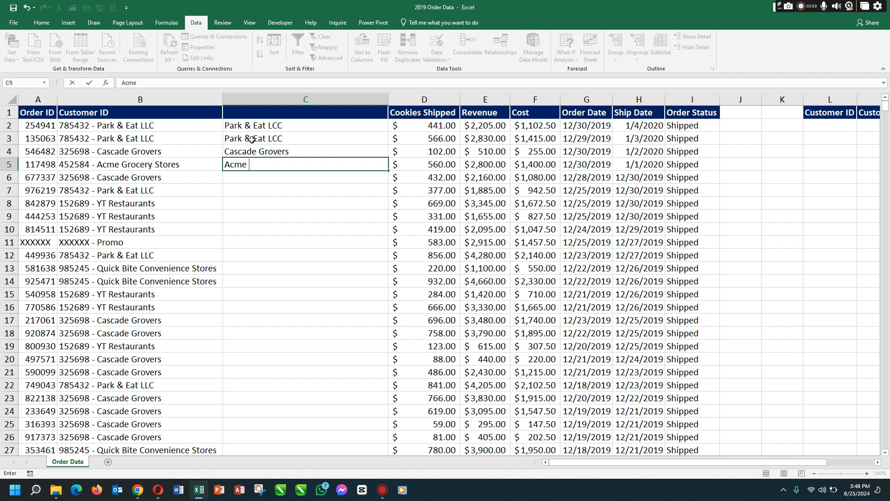
type(" Grow")
key("BackSpace")
type("cery Stores")
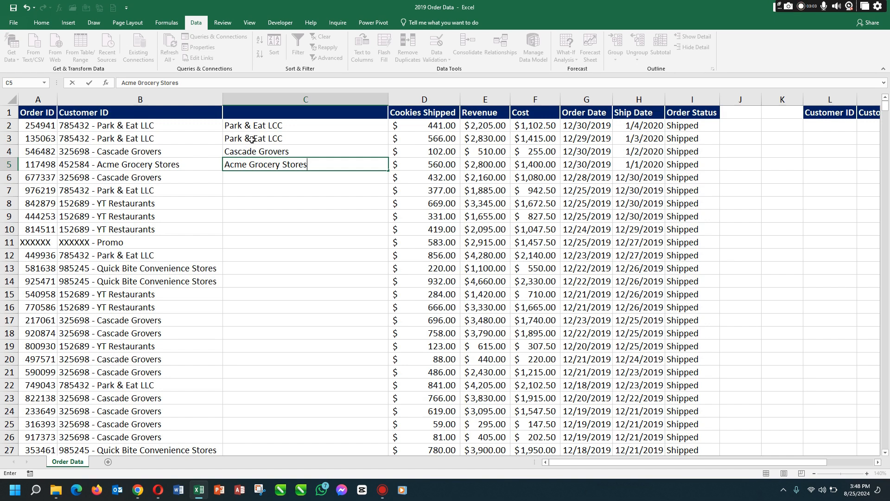
Step: Flash Fill the rest of column C from cell C6 and check the filled names against column B
left_click(258, 178)
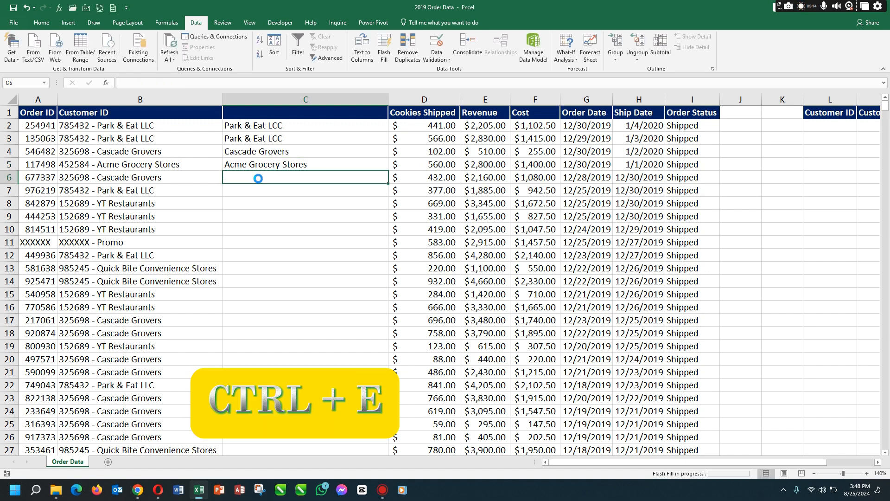
key("ctrl+e")
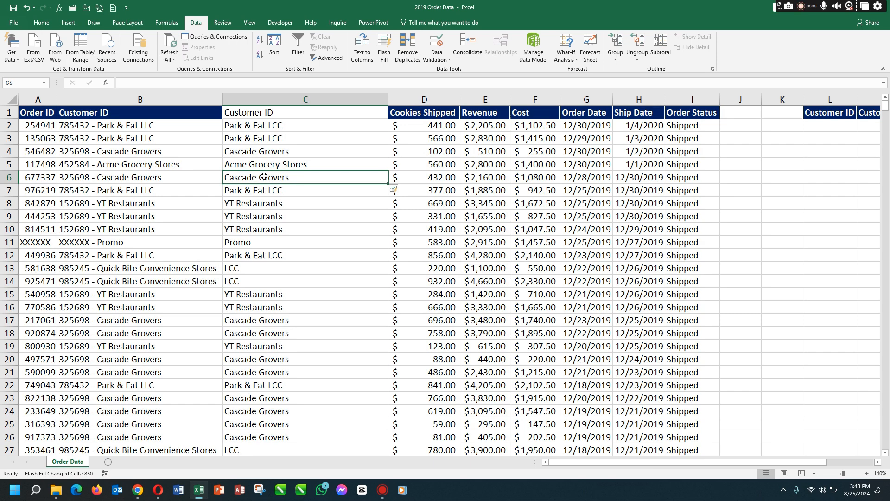
scroll(262, 184, "down", 4)
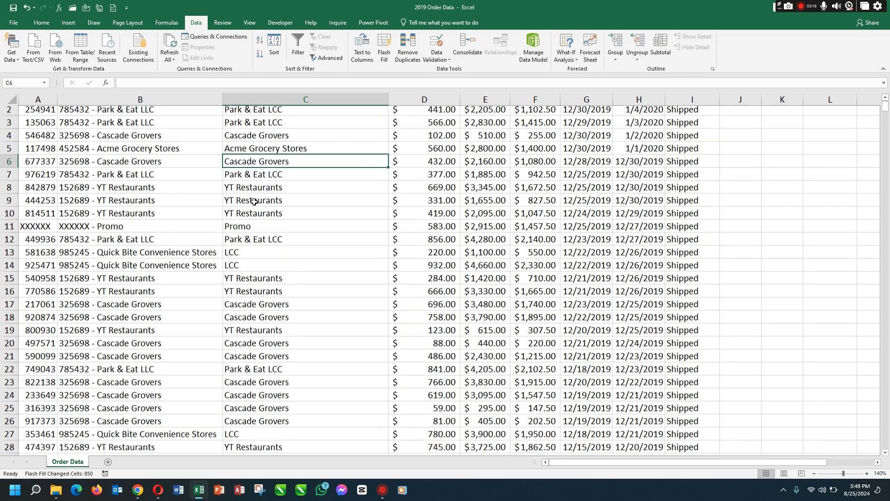
scroll(253, 200, "up", 2)
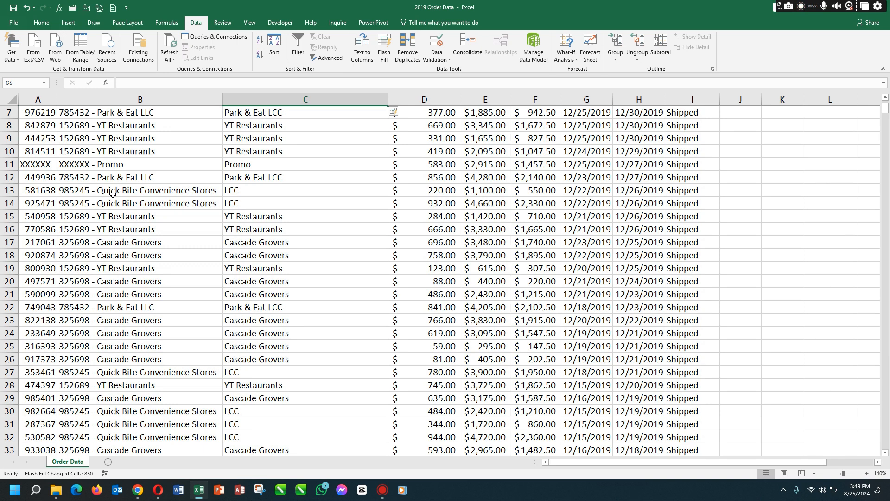
Step: Replace the wrong entry in cell C13 with Quick Bite Convenience Stores and check the updated names down column C
left_click(241, 189)
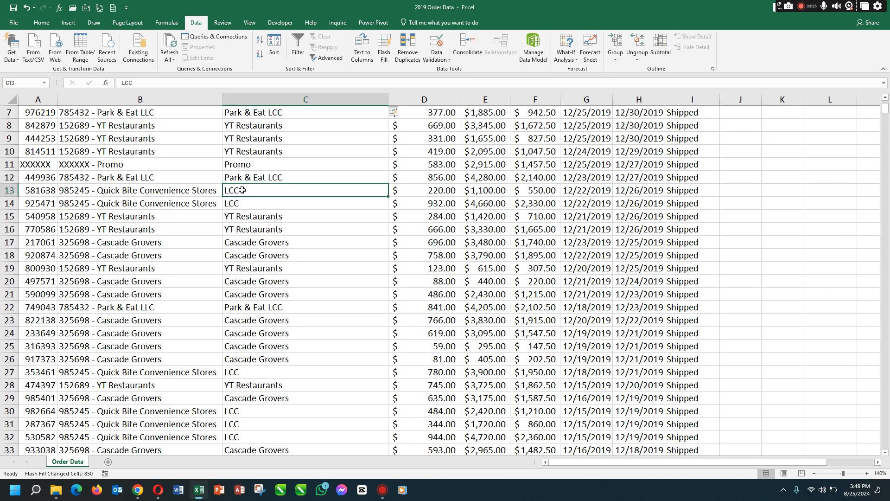
type("Q")
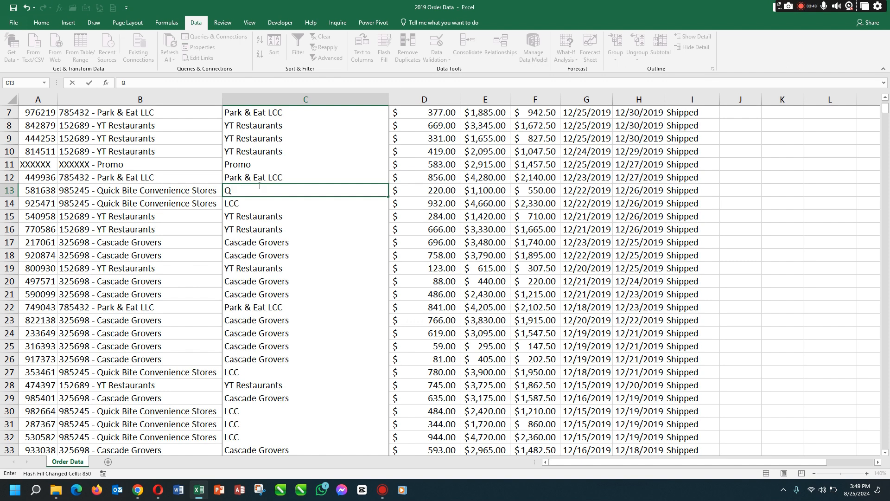
type("UICK")
key("BackSpace")
key("BackSpace")
key("BackSpace")
key("BackSpace")
key("BackSpace")
type("uick Bite Conv")
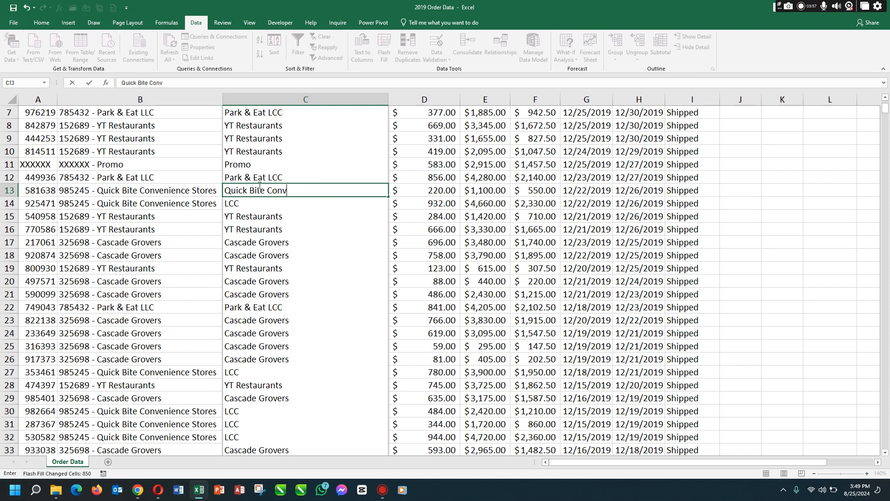
type("enience Stores")
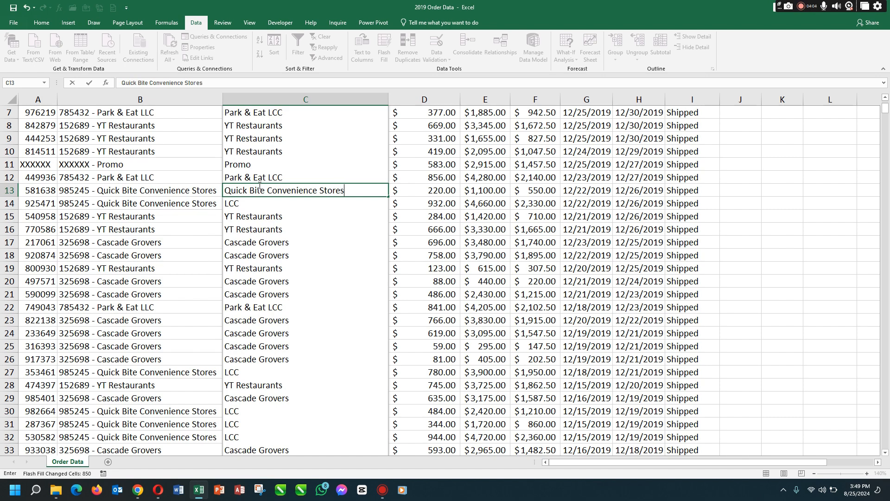
key("Return")
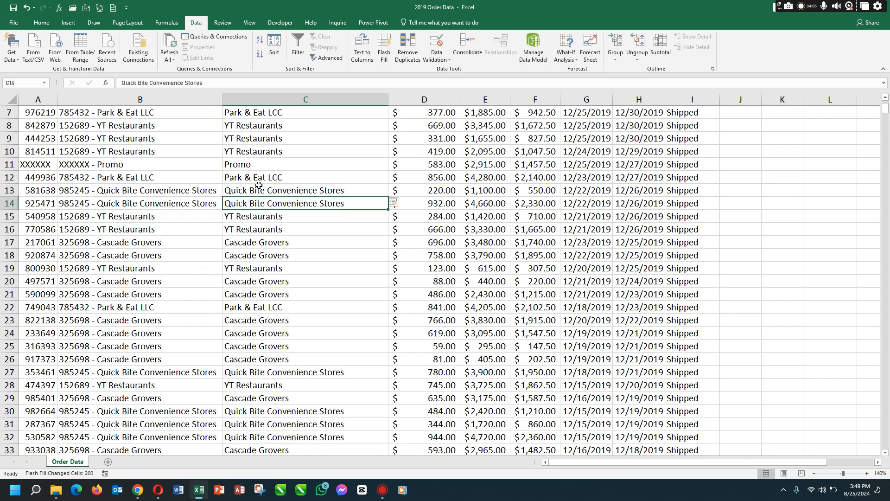
scroll(259, 190, "down", 10)
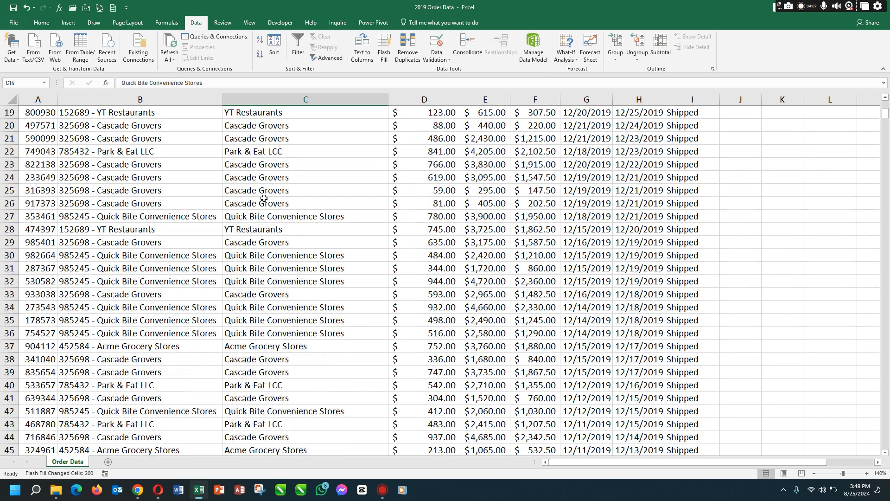
scroll(265, 201, "up", 1)
scroll(264, 201, "down", 2)
scroll(271, 176, "up", 13)
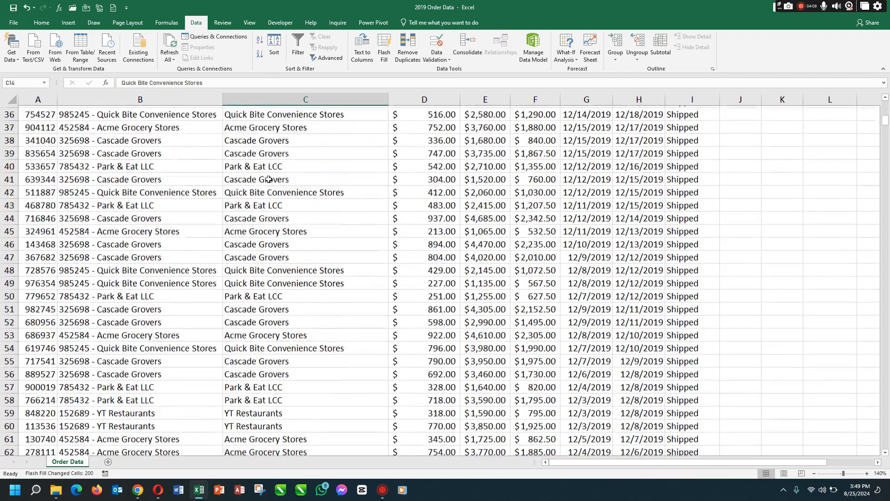
scroll(277, 142, "down", 2)
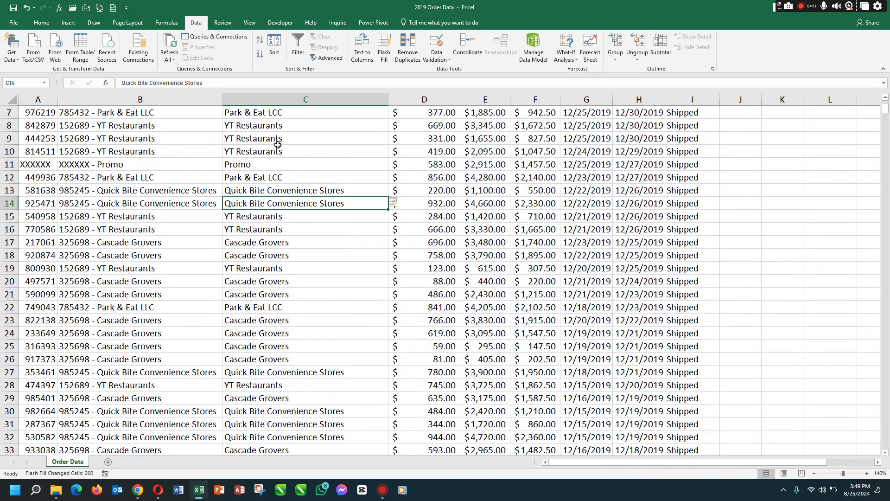
Step: Insert a blank column between the combined Customer ID column B and the extracted customer names
scroll(277, 119, "up", 2)
left_click(276, 115)
key("ctrl+shift+Down")
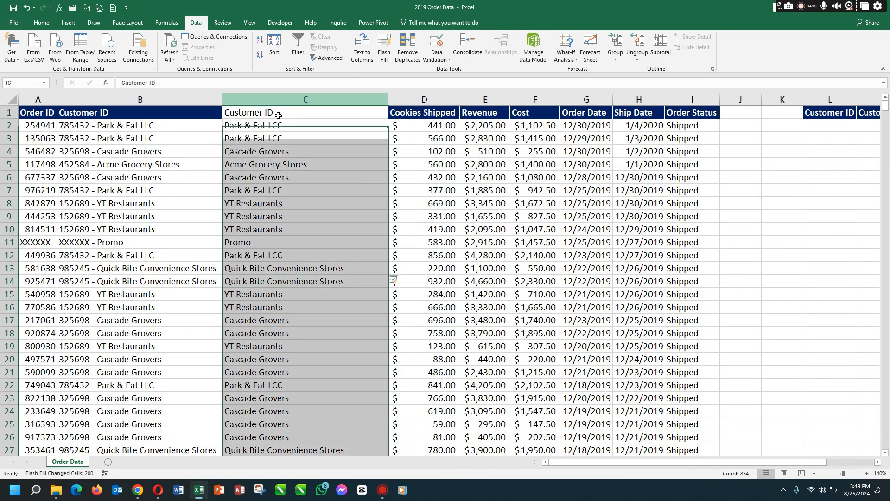
right_click(279, 135)
left_click(306, 200)
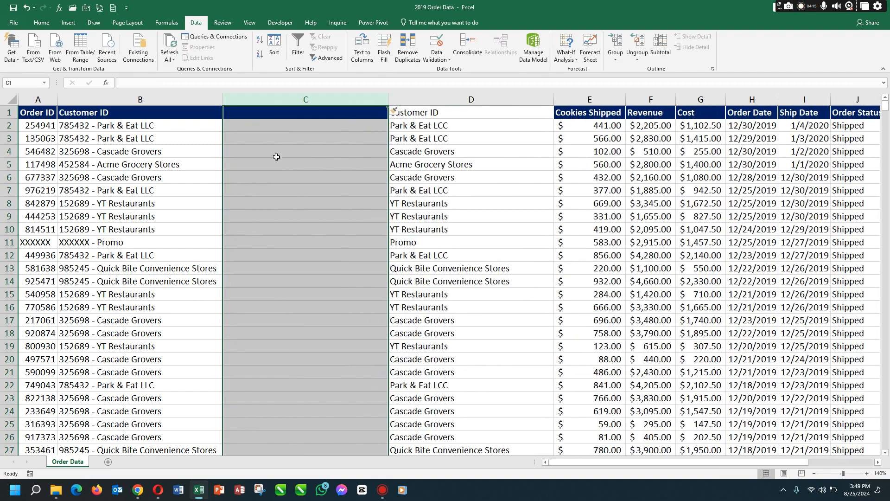
Step: Enter the customer ID numbers from column B as examples in cells C2, C3 and C4 of the blank column
left_click(269, 125)
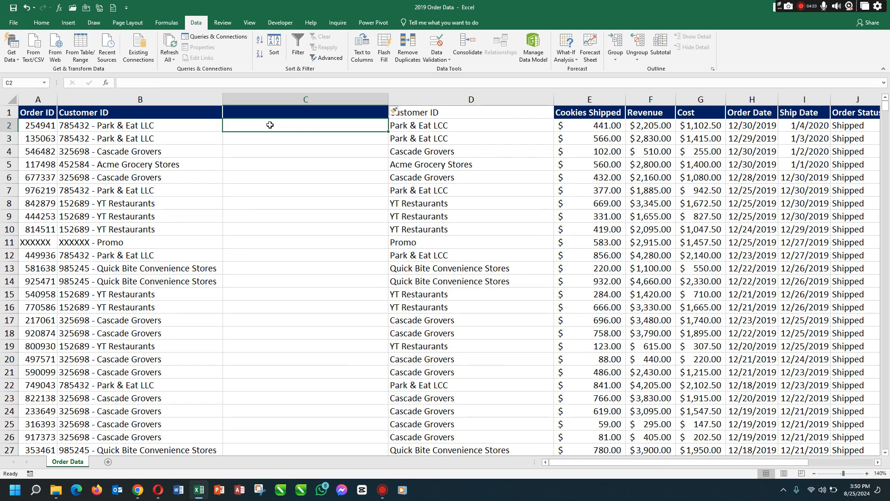
type("78")
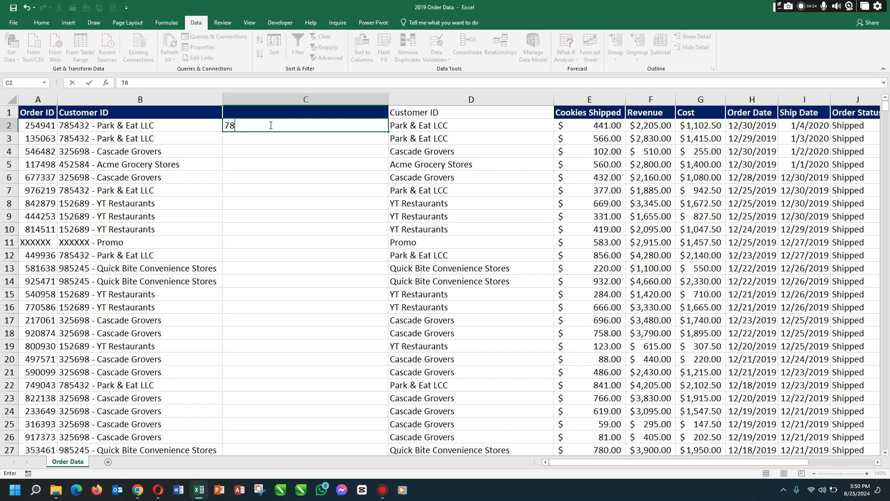
type("5432")
key("Return")
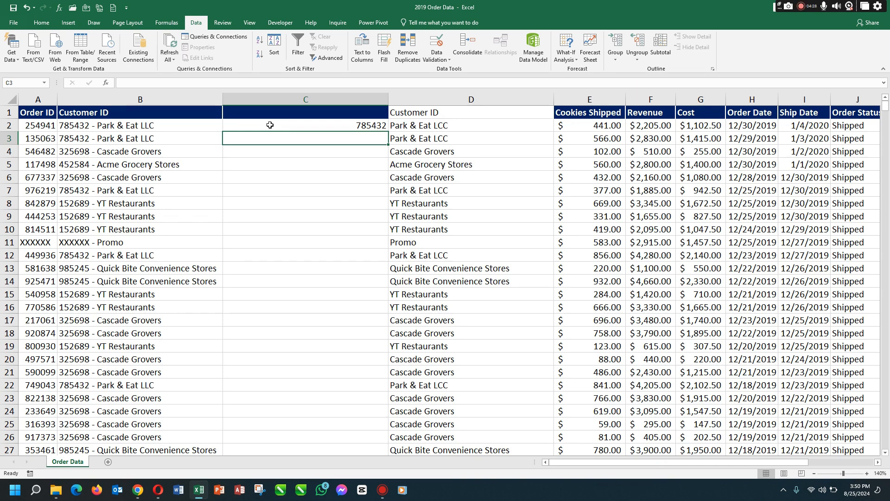
type("785")
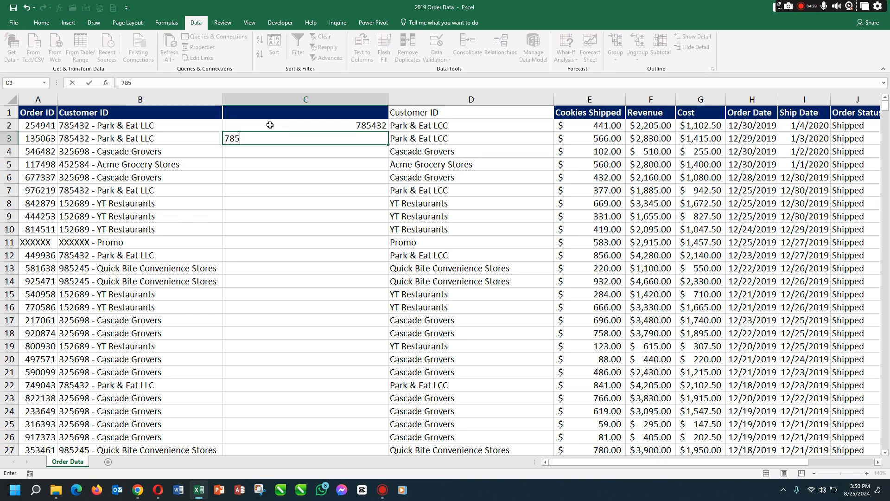
type("432")
key("Return")
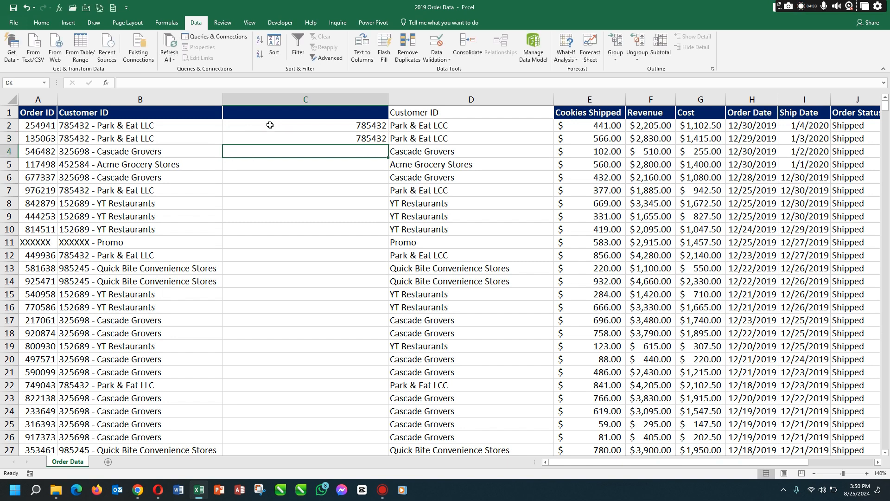
type("32")
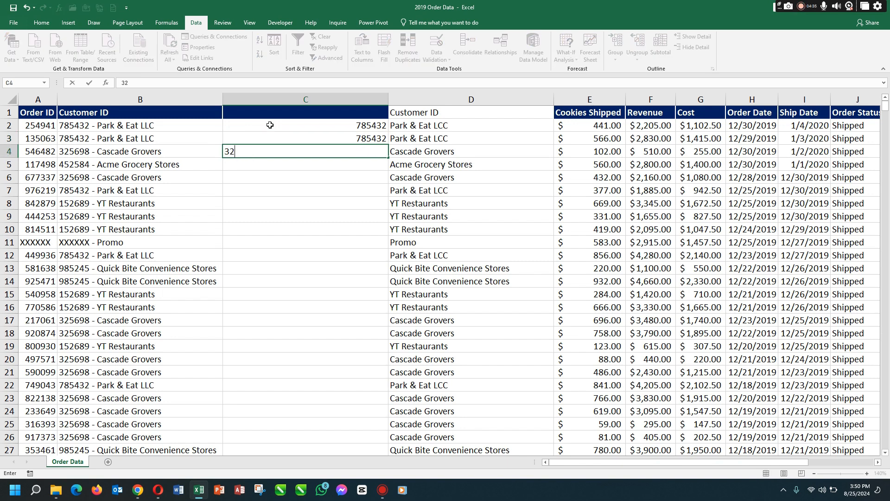
type("5698")
key("Return")
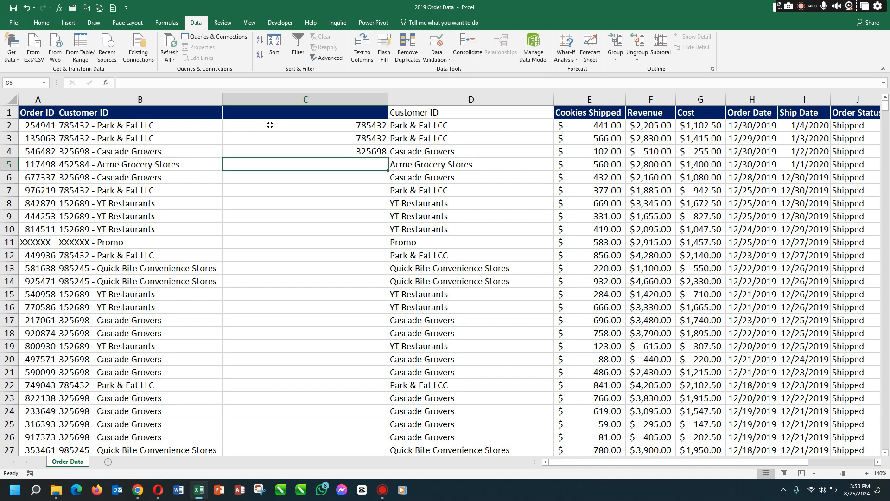
Step: Flash Fill the remaining customer ID numbers in column C from cell C5 and check them against column B
key("ctrl+e")
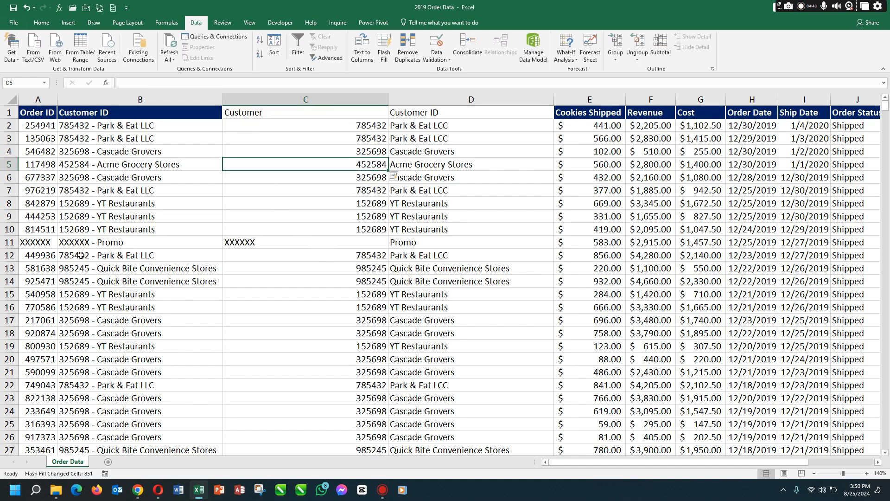
scroll(313, 241, "down", 20)
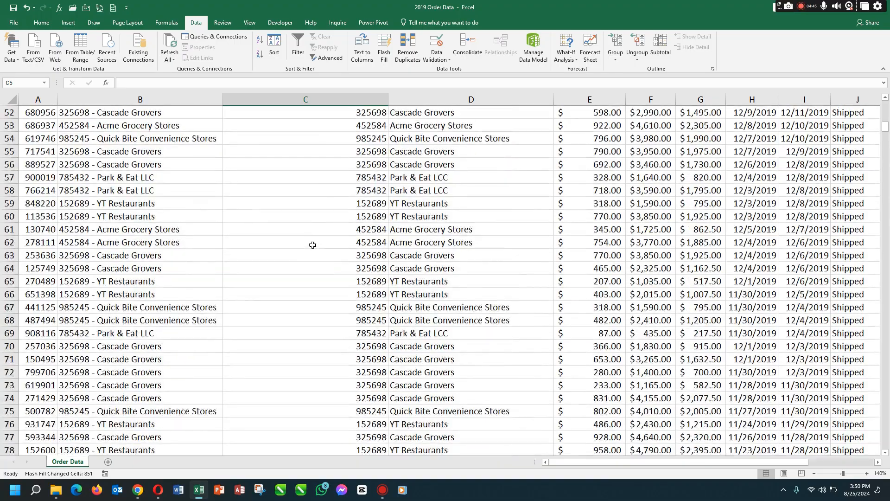
scroll(311, 243, "up", 20)
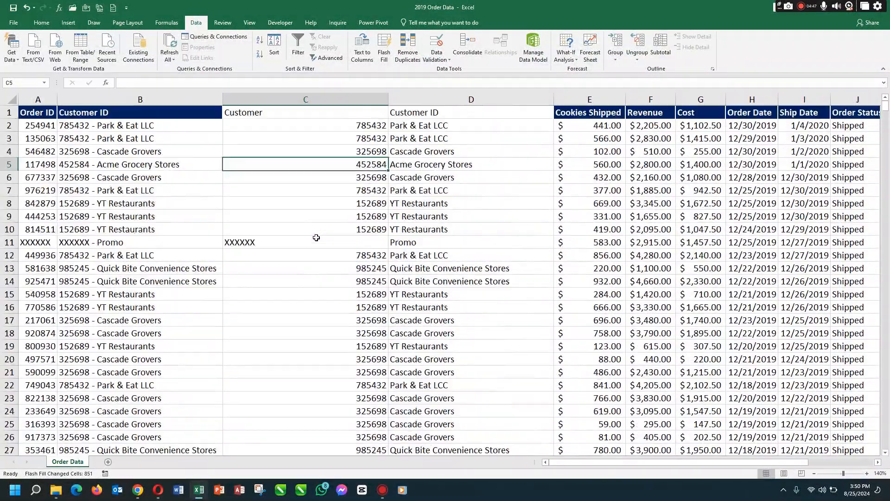
Step: Autofit the widths of columns C and D to their contents
left_click_drag(317, 99, 471, 99)
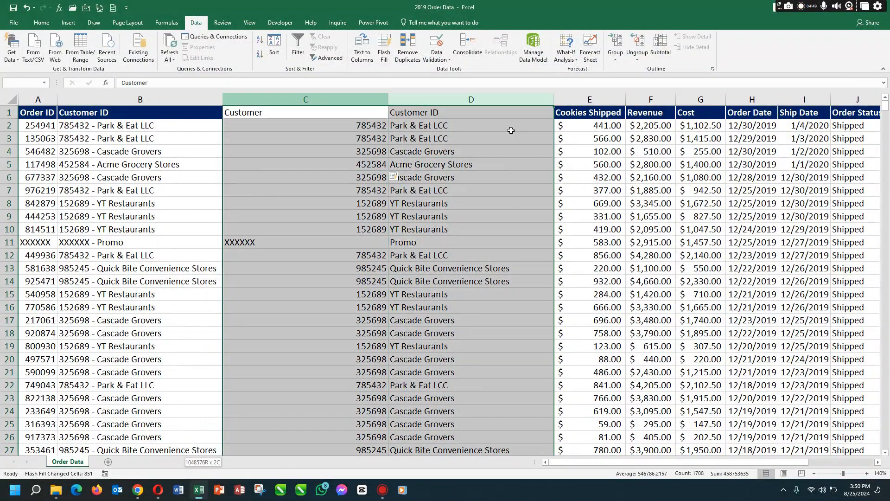
double_click(392, 97)
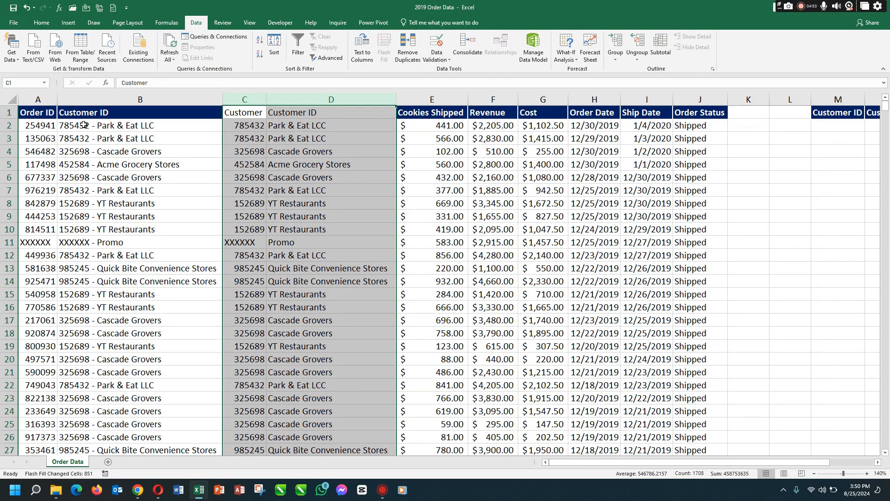
left_click(115, 97)
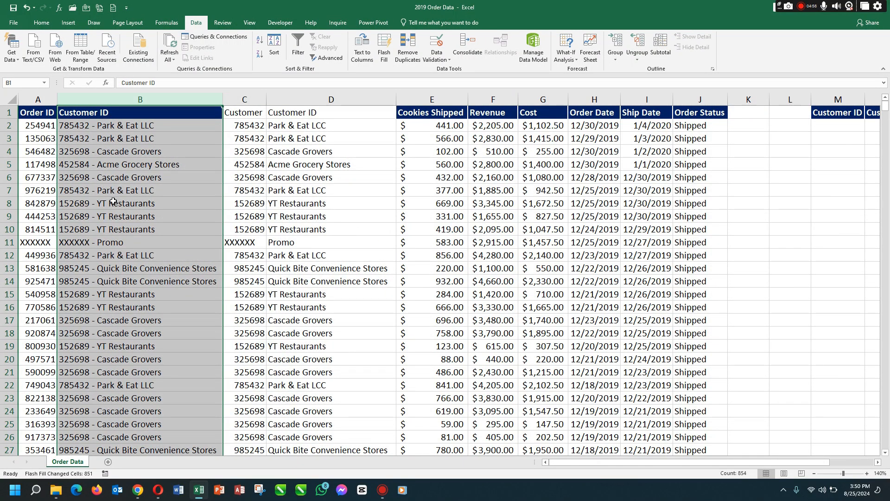
left_click(245, 102)
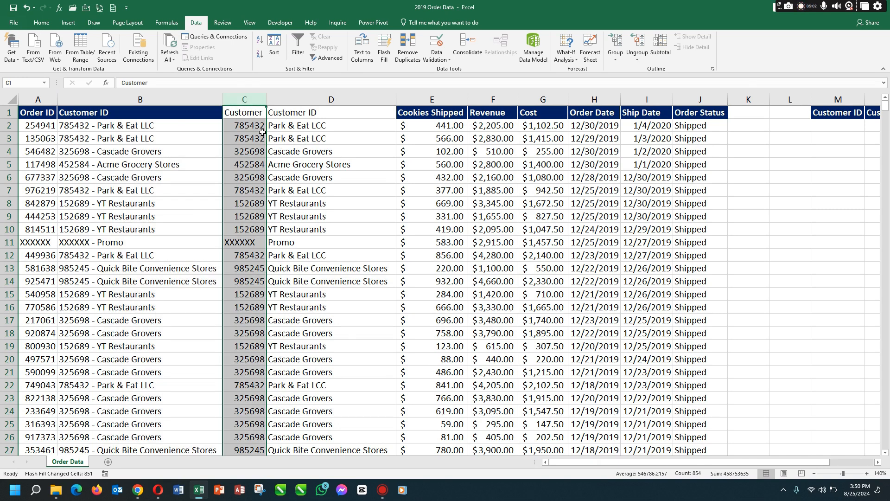
left_click(249, 113)
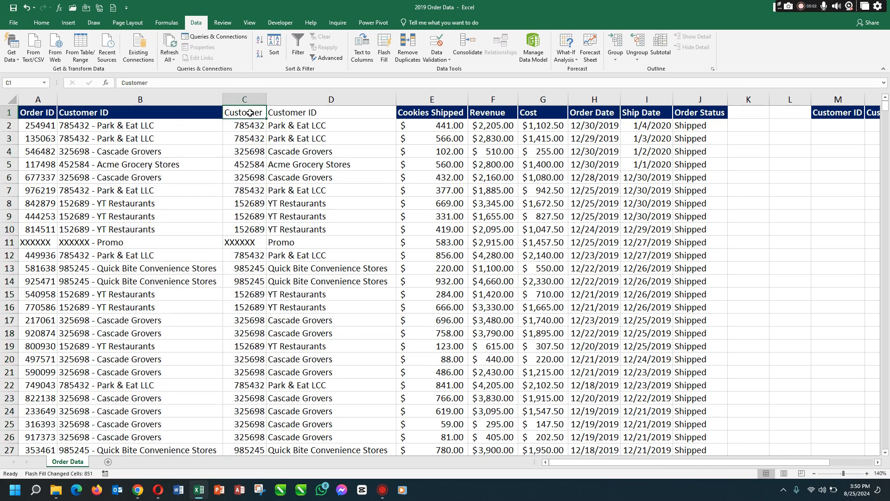
left_click(301, 112)
key("ctrl+shift+Down")
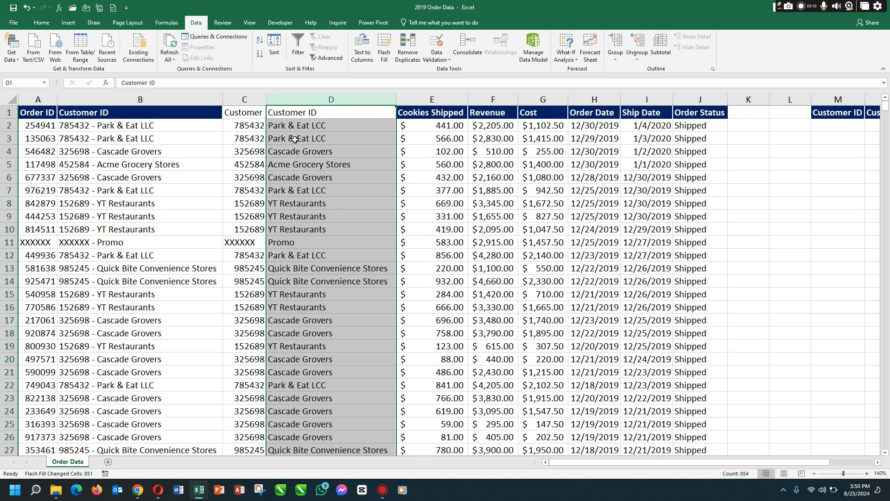
left_click(17, 62)
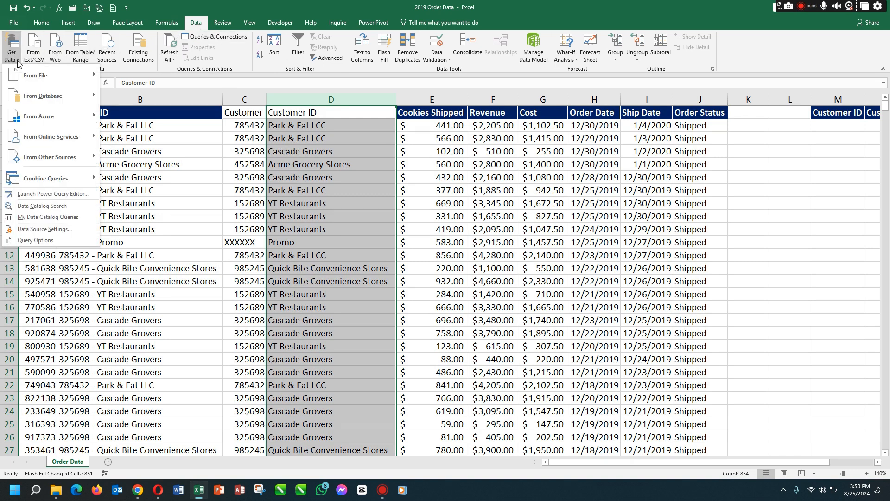
left_click(199, 204)
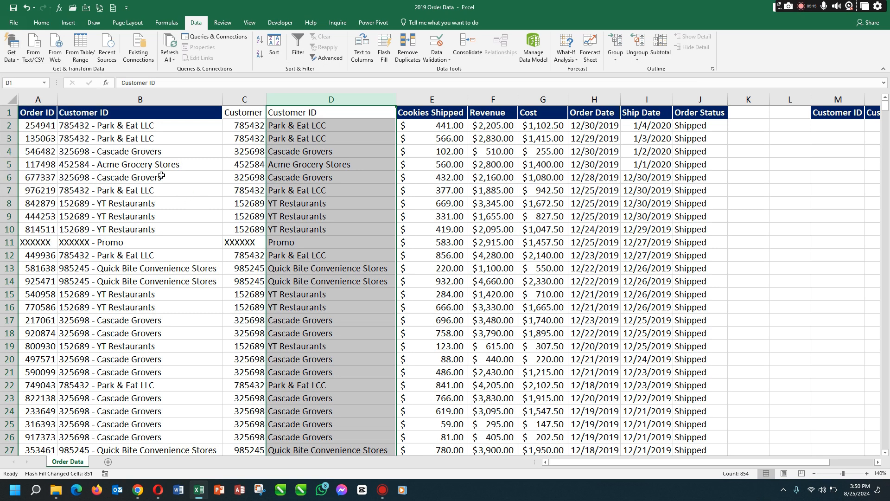
Step: Select the combined Customer ID column B
left_click(106, 103)
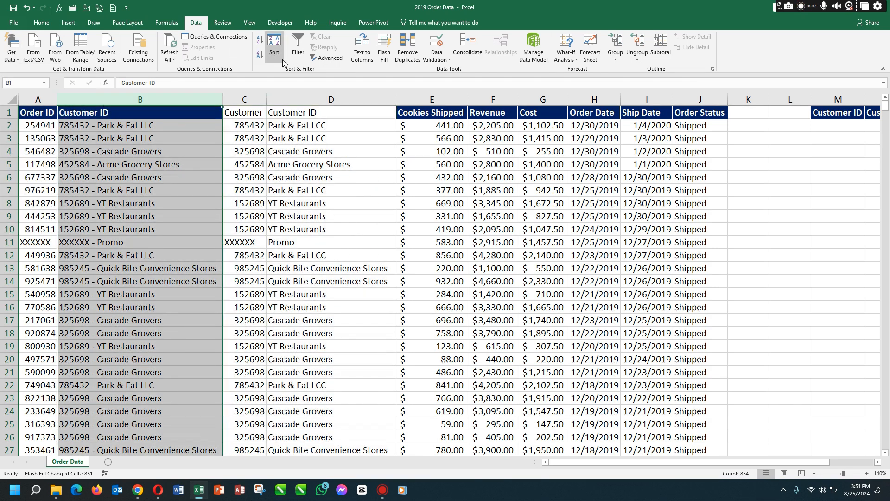